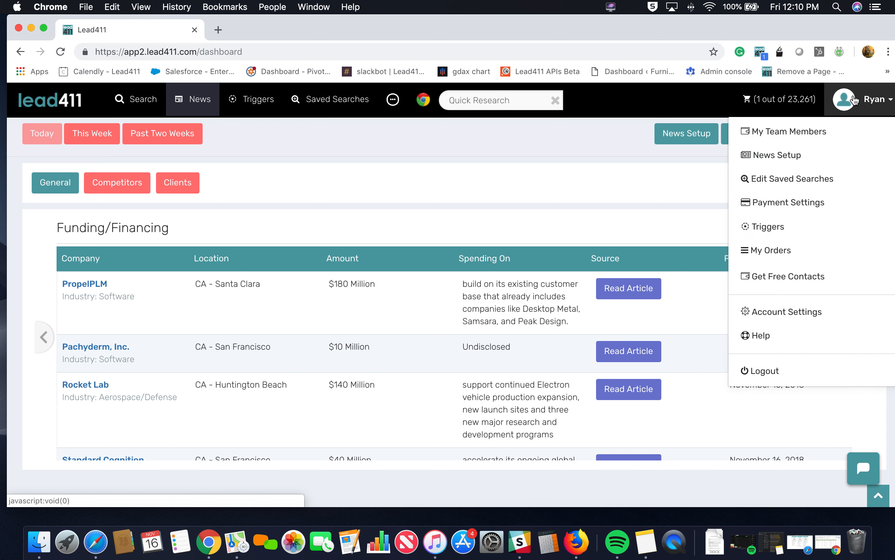
Open the account settings and expand the Setup CRM for Exports section to review the supported CRMs.
left_click(790, 312)
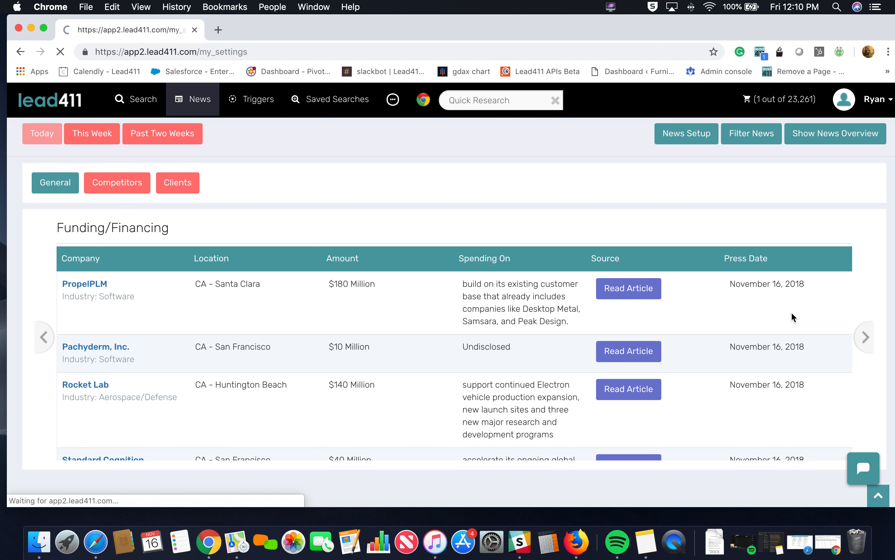
scroll(357, 301, "down", 7)
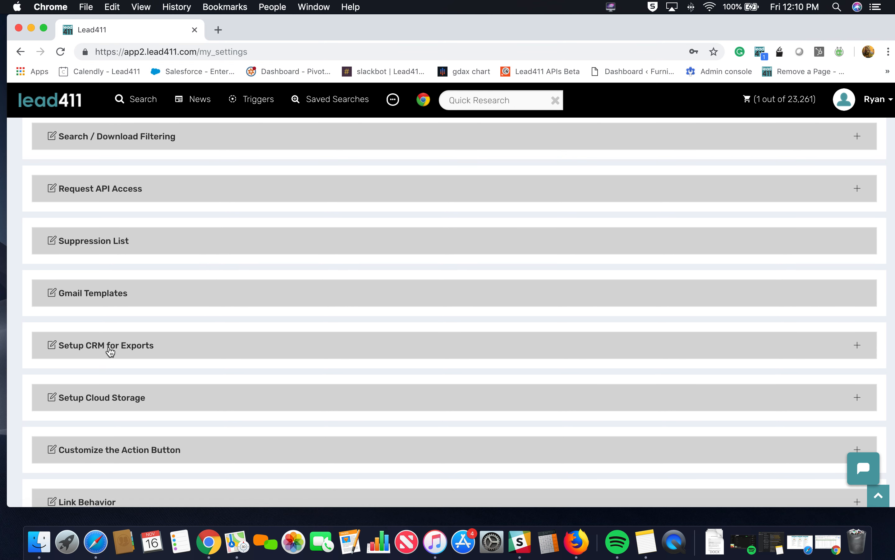
left_click(110, 352)
scroll(207, 357, "down", 3)
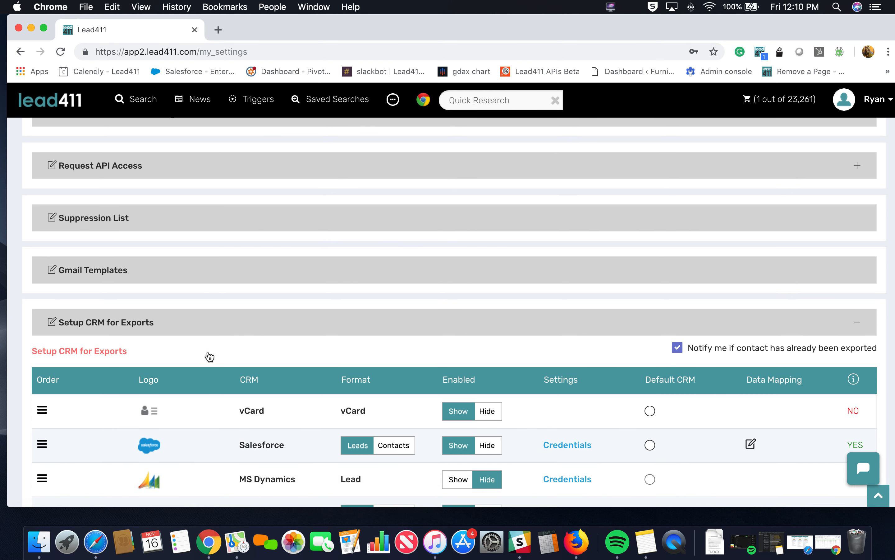
scroll(209, 356, "down", 6)
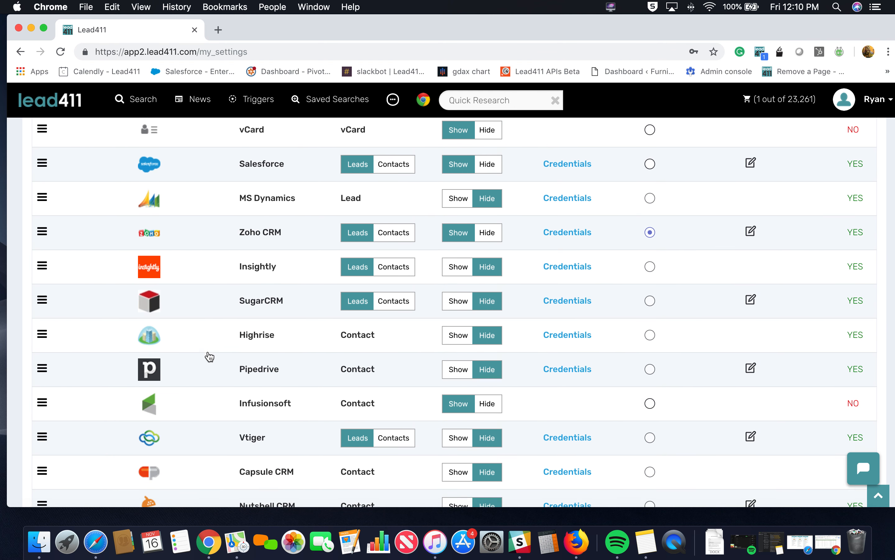
scroll(208, 354, "down", 4)
scroll(208, 354, "up", 7)
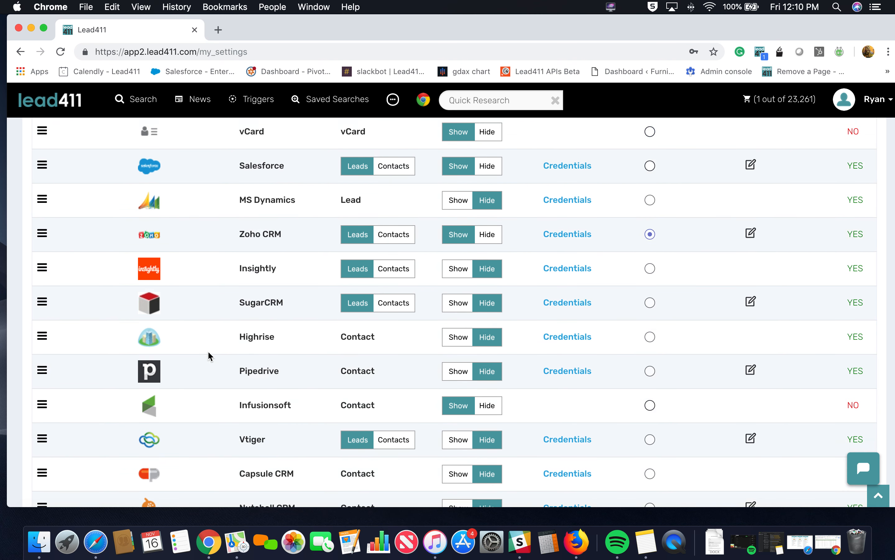
scroll(208, 351, "down", 1)
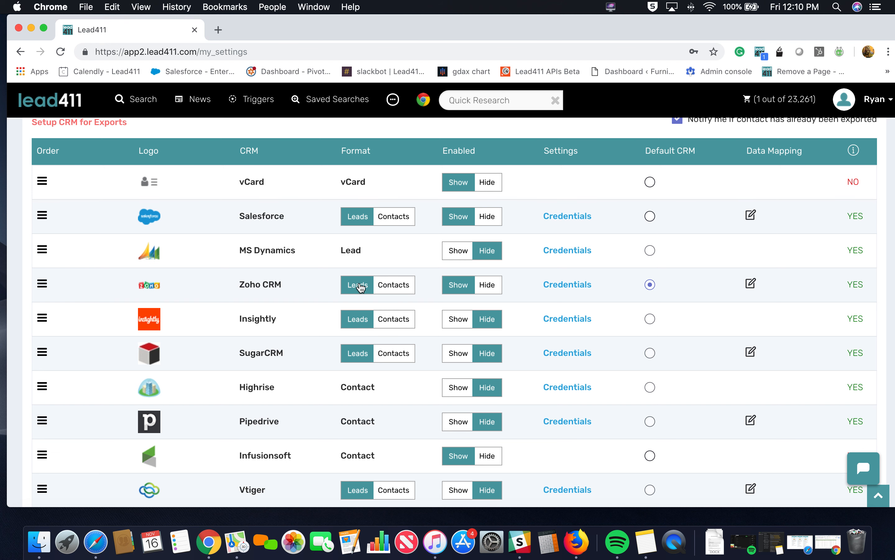
Open the Zoho CRM credentials and consult the linked help page on generating an auth token.
left_click(560, 288)
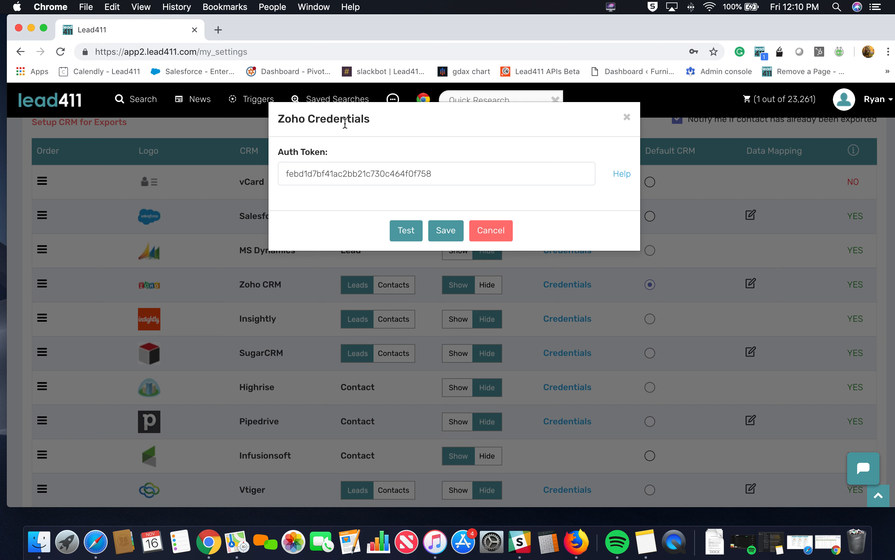
double_click(341, 172)
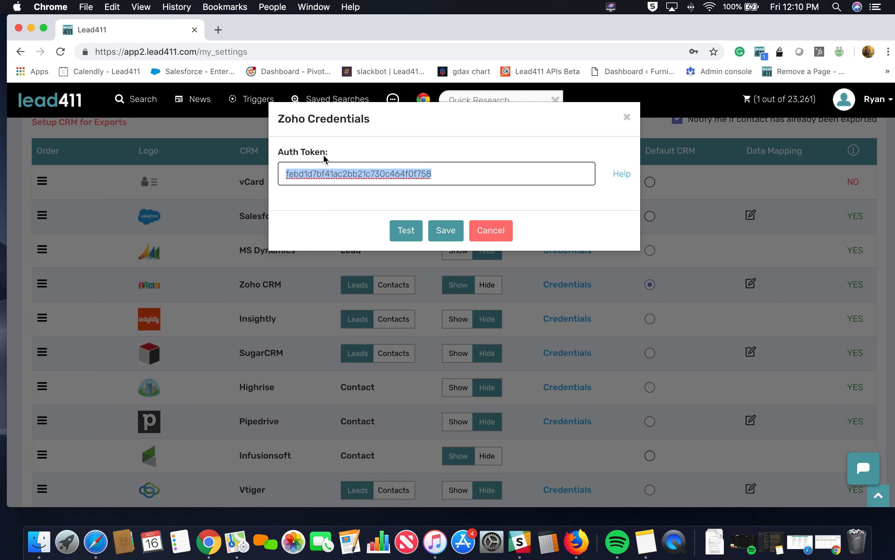
left_click(623, 174)
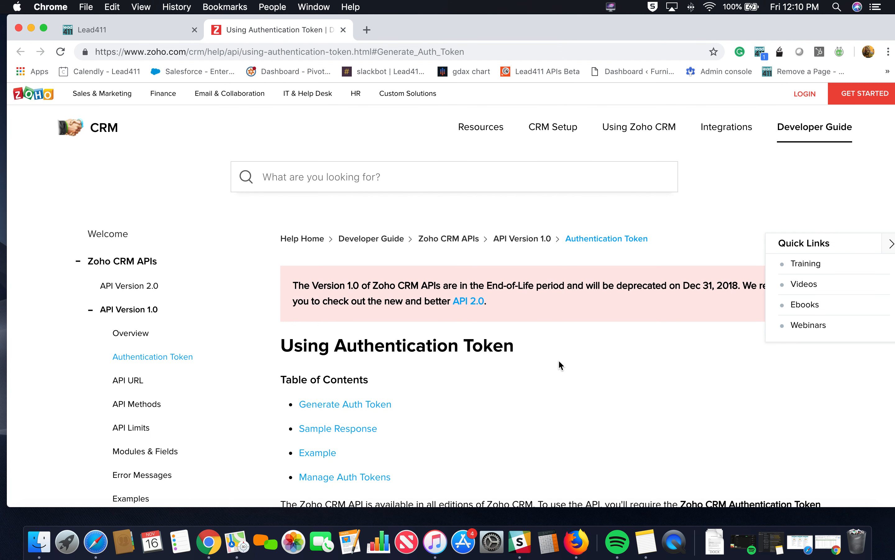
scroll(557, 359, "down", 5)
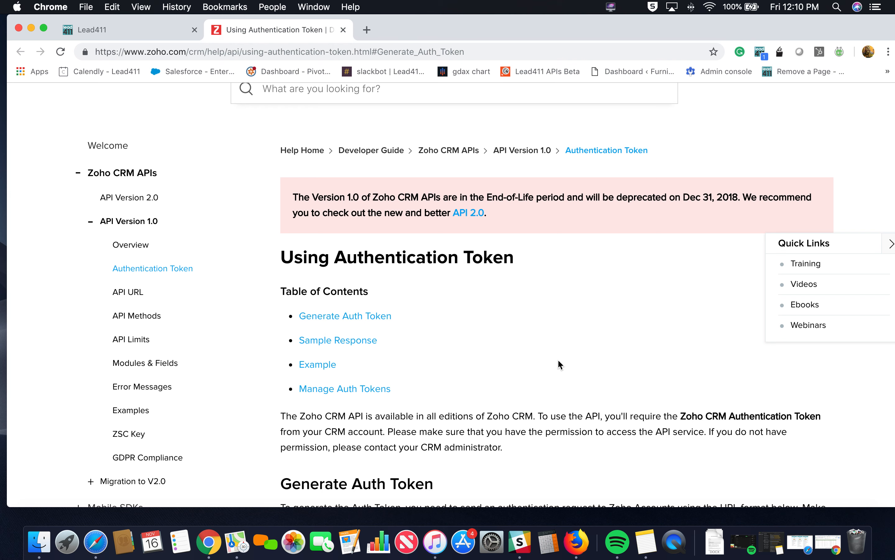
left_click(364, 320)
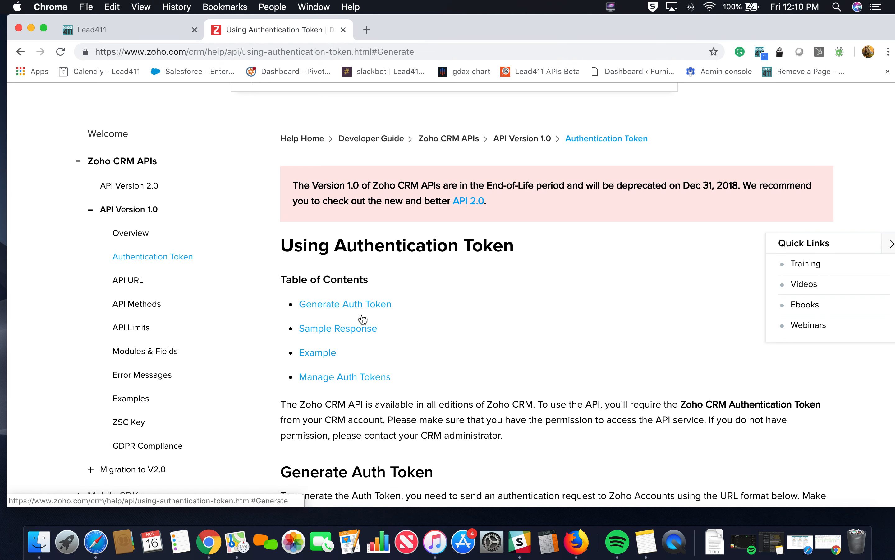
left_click_drag(280, 166, 590, 374)
left_click(601, 338)
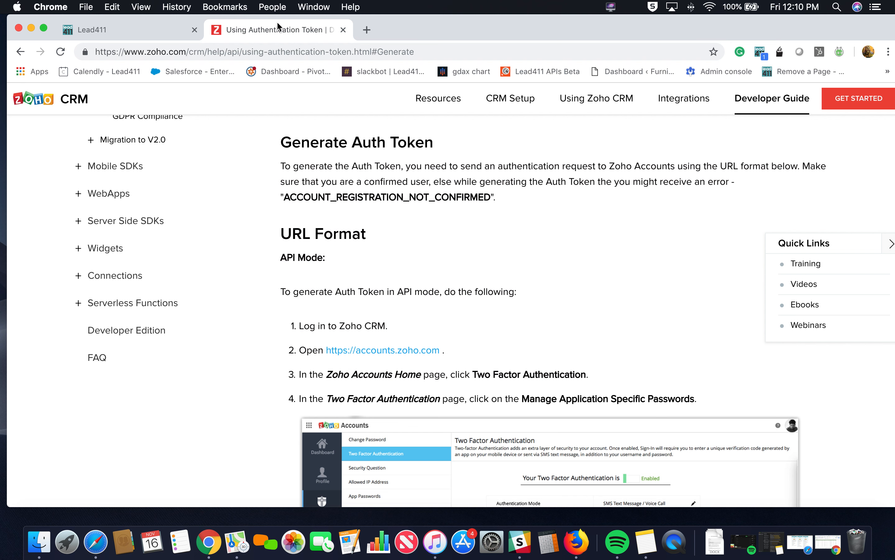
left_click(343, 30)
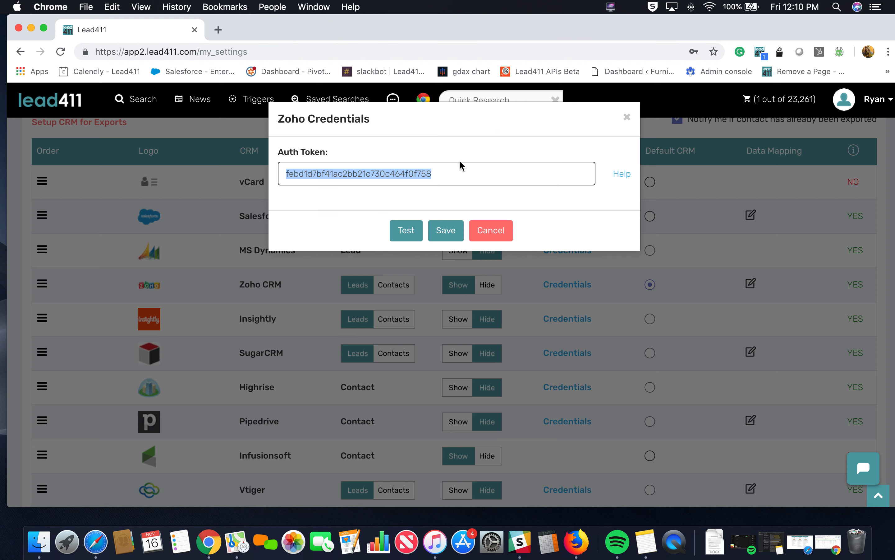
Paste the Zoho auth token into the credentials, test it and save.
key("super+v")
left_click(406, 233)
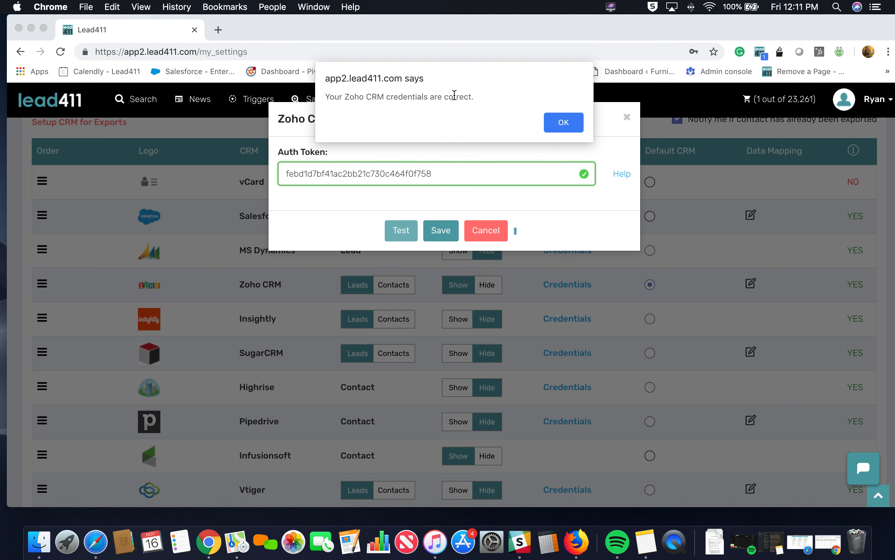
left_click_drag(474, 97, 324, 97)
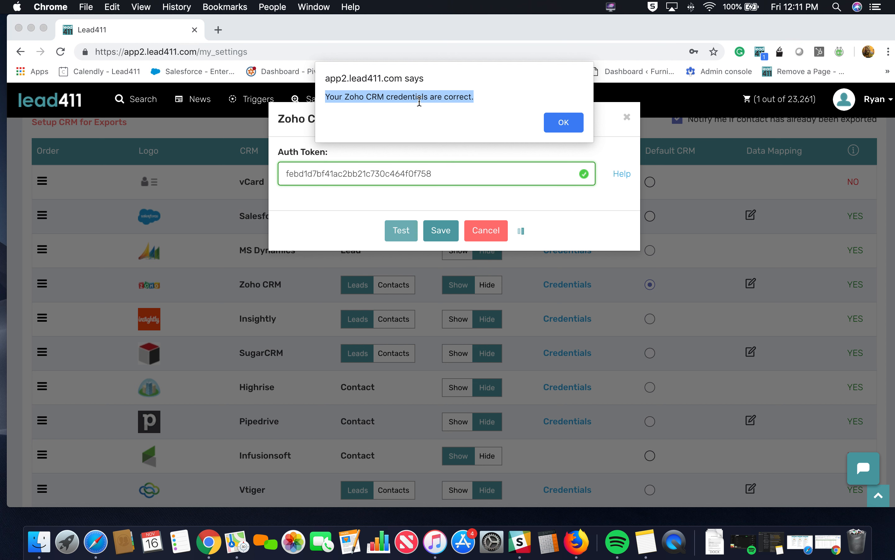
left_click(564, 123)
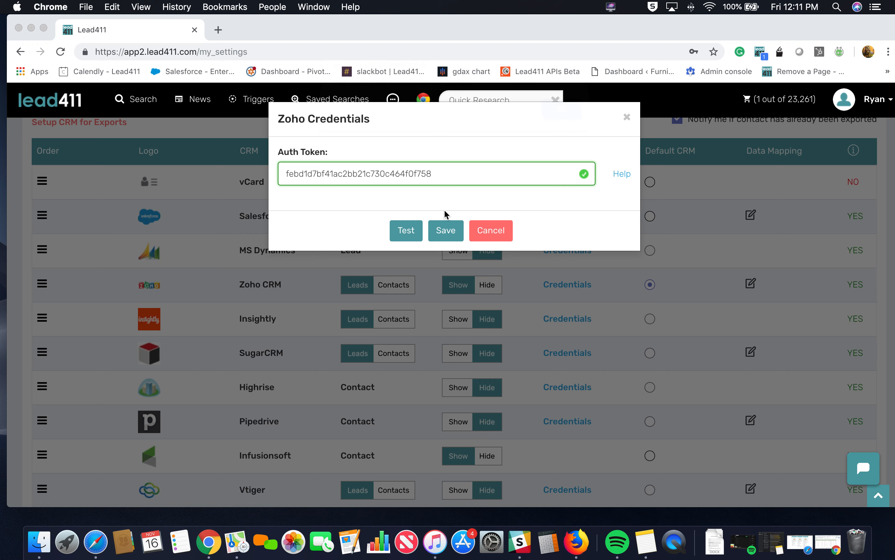
left_click(441, 232)
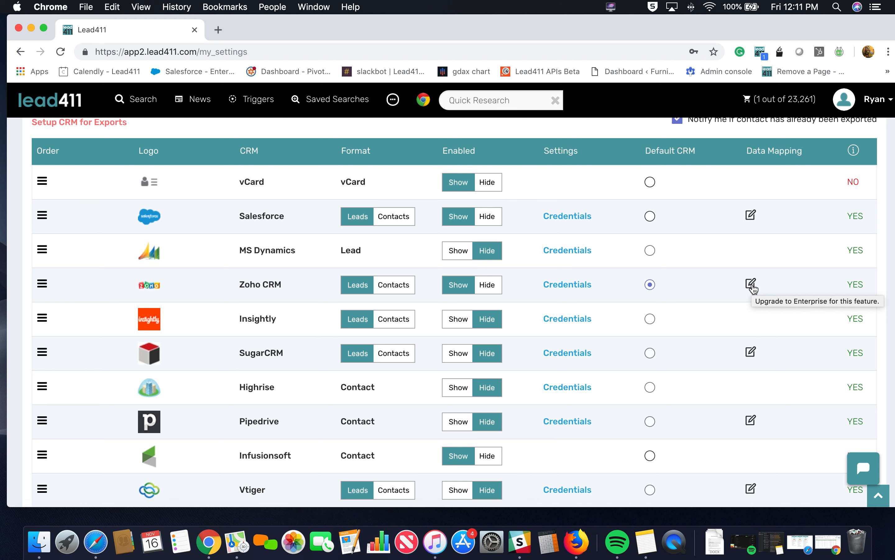
Open the Zoho CRM data mapping and review the contact and lead field pairs and the selectable Lead411 fields.
left_click(752, 286)
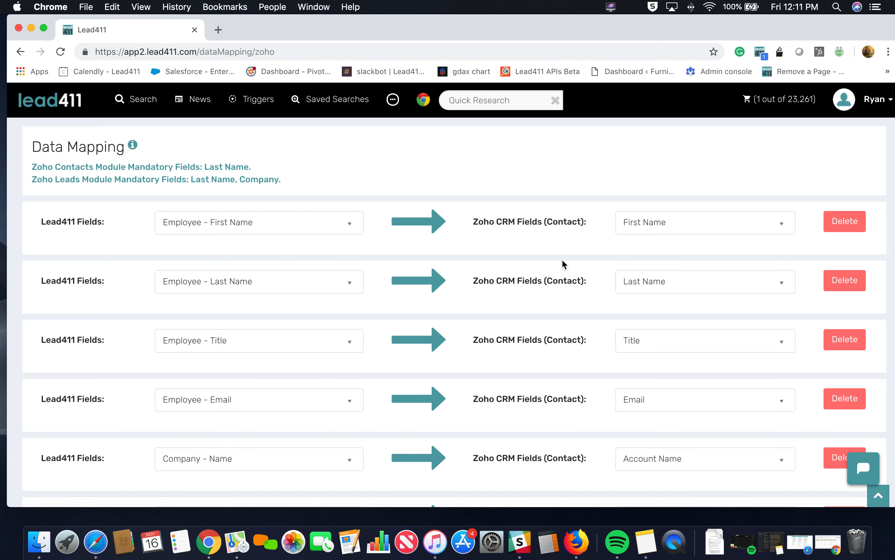
scroll(575, 260, "down", 5)
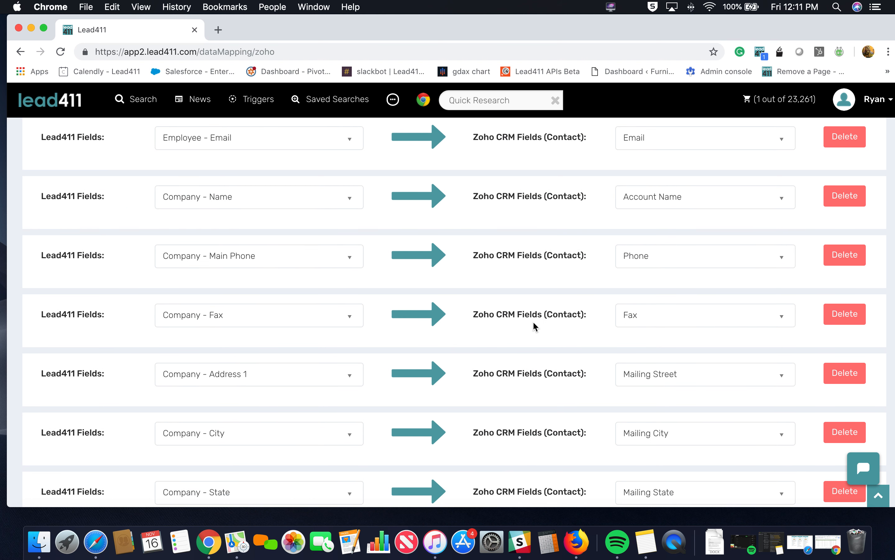
scroll(533, 328, "down", 8)
left_click(315, 315)
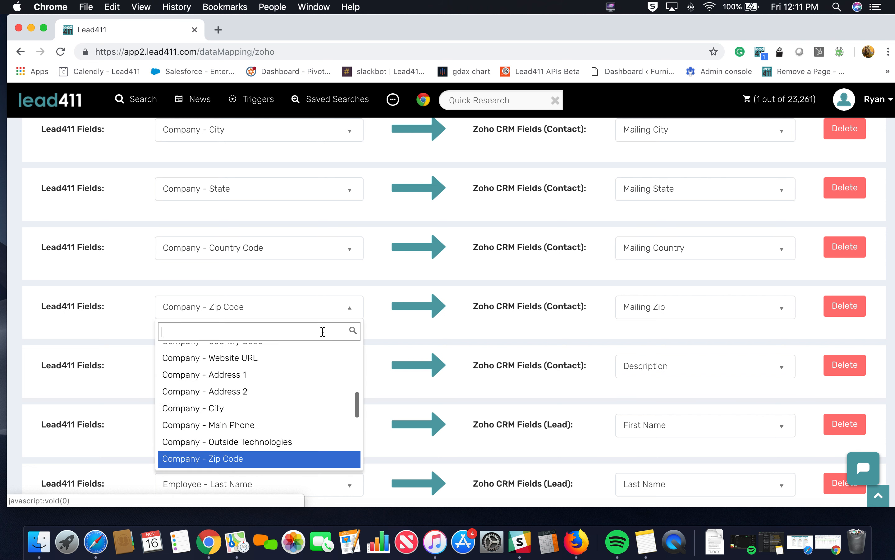
scroll(309, 380, "down", 3)
scroll(313, 381, "up", 5)
scroll(313, 381, "down", 10)
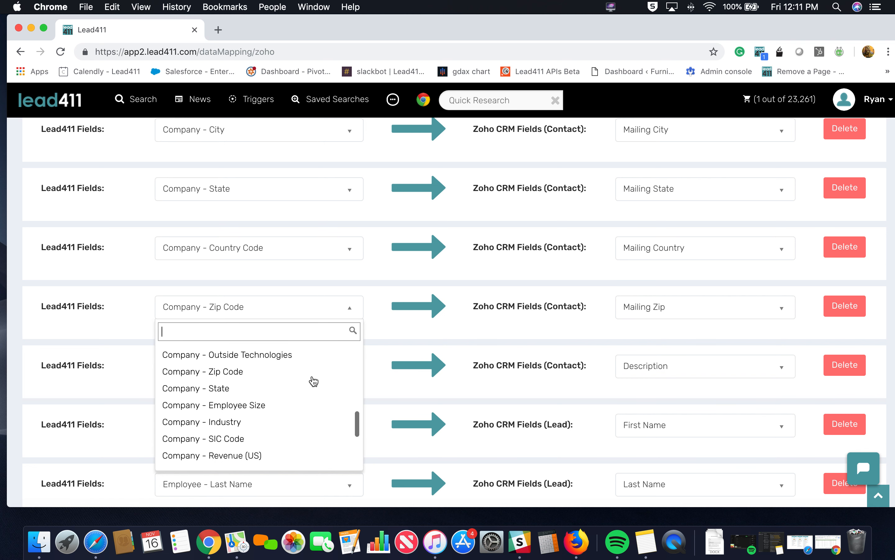
left_click(428, 362)
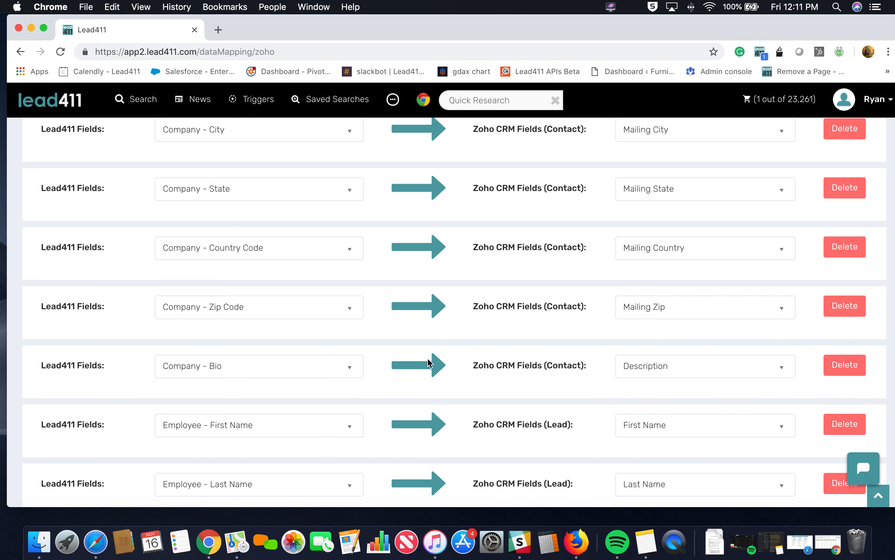
scroll(467, 351, "down", 10)
scroll(505, 339, "down", 5)
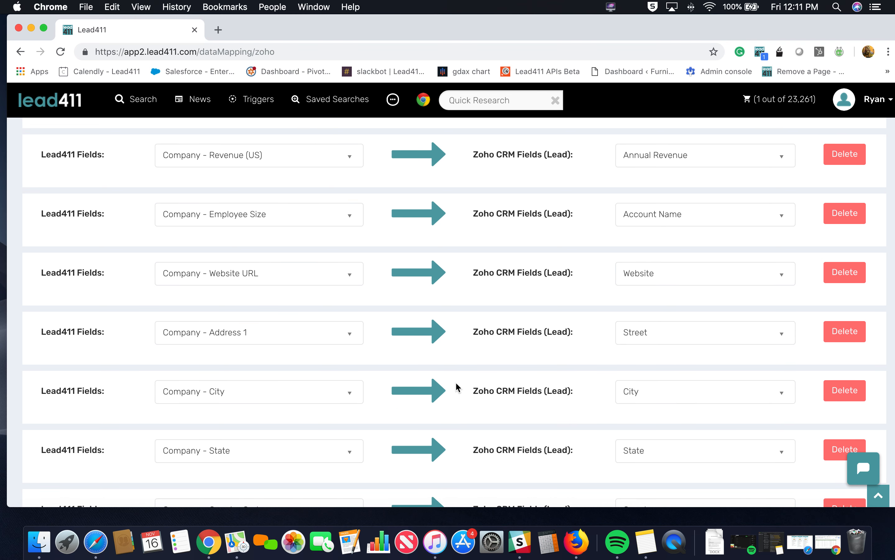
scroll(502, 338, "down", 5)
scroll(465, 320, "down", 3)
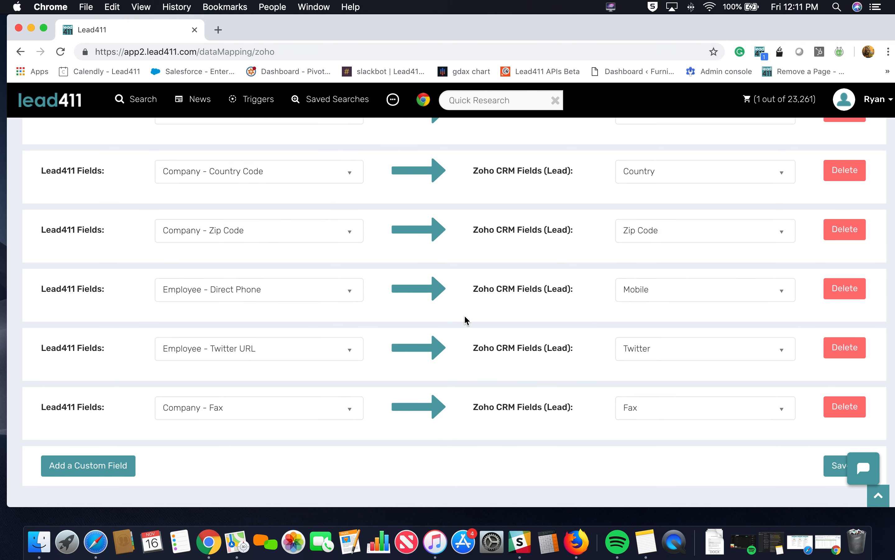
Delete the Company - Fax mapping for Zoho leads and try to save the data mapping.
left_click(839, 410)
left_click(482, 370)
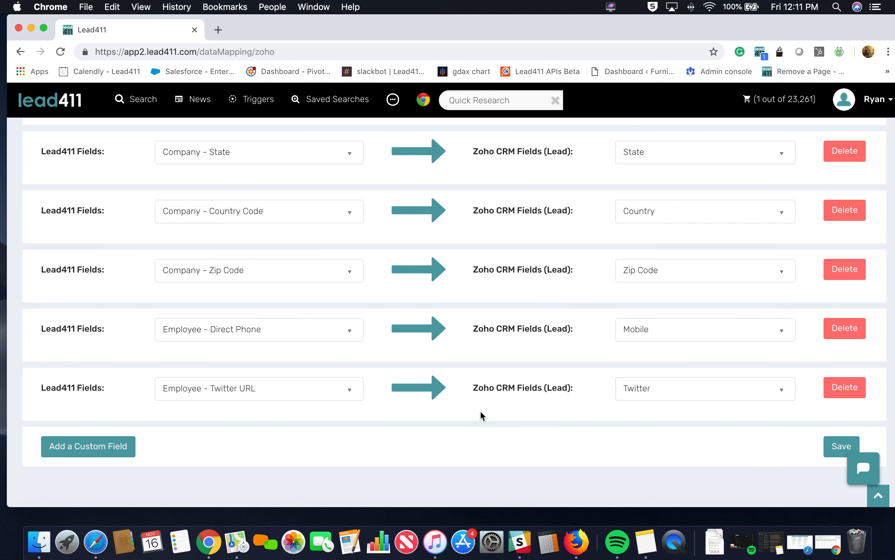
left_click(839, 449)
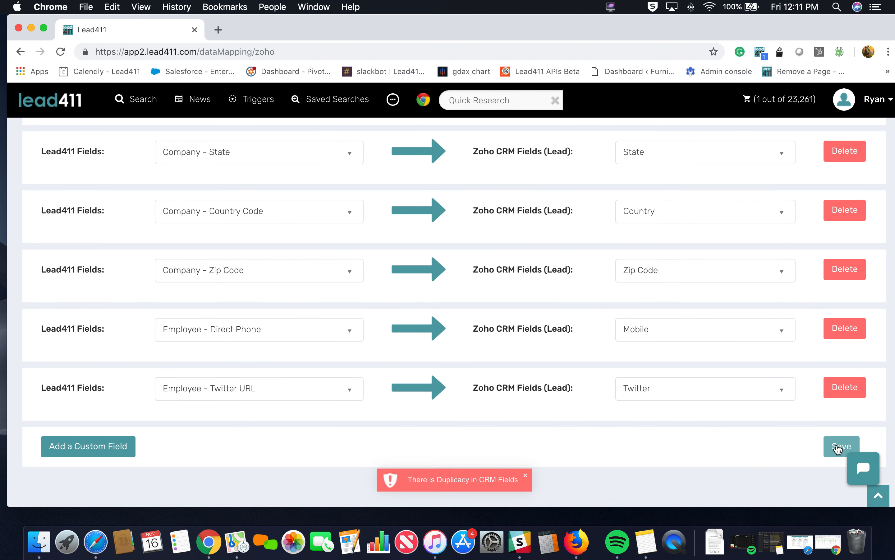
left_click(845, 389)
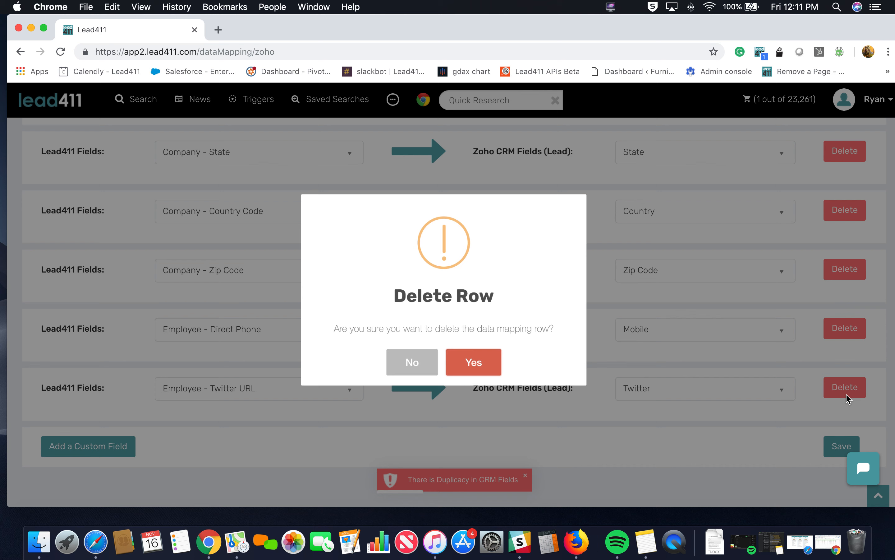
left_click(421, 375)
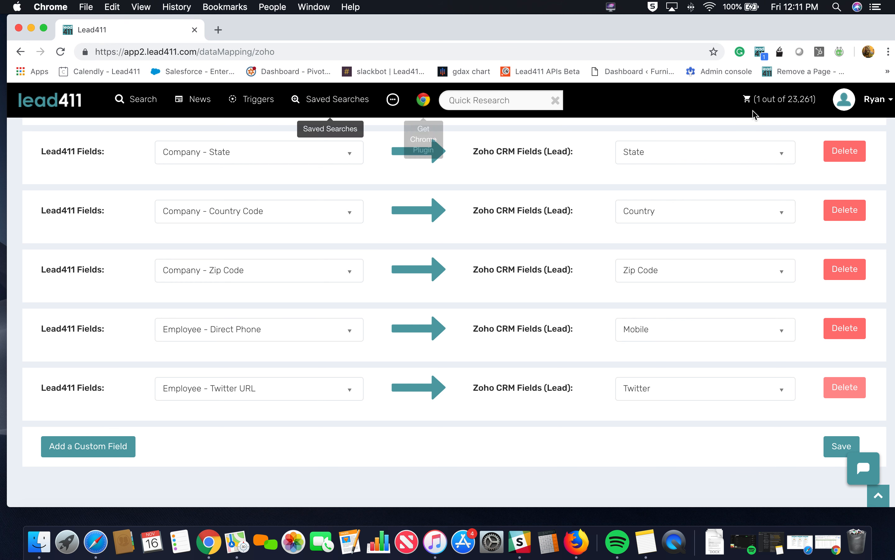
Set the action button in the account settings to Unlock + Push To Zoho and save it.
left_click(841, 111)
left_click(807, 319)
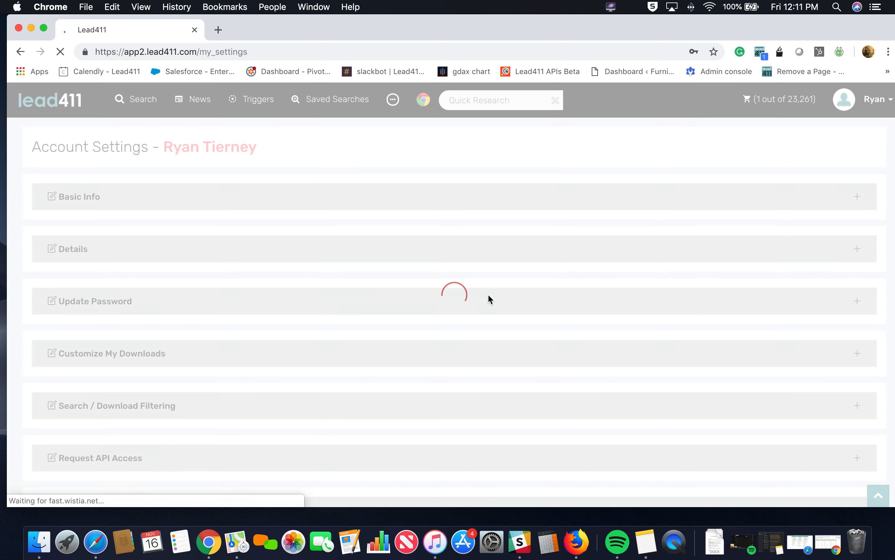
scroll(491, 299, "down", 10)
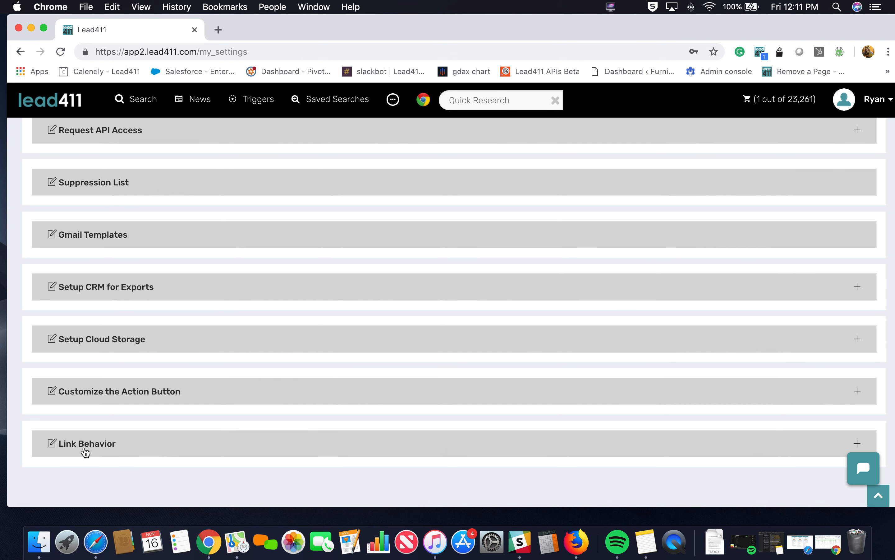
left_click(134, 397)
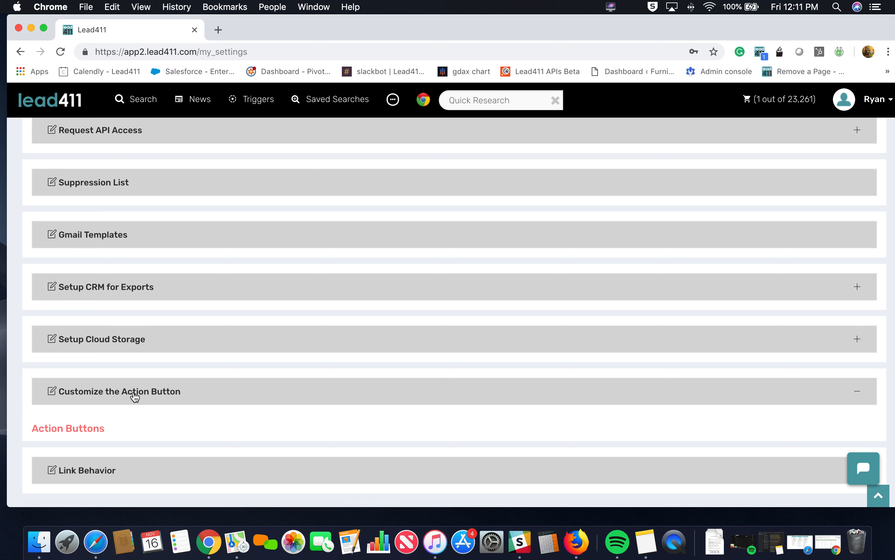
scroll(139, 391, "down", 3)
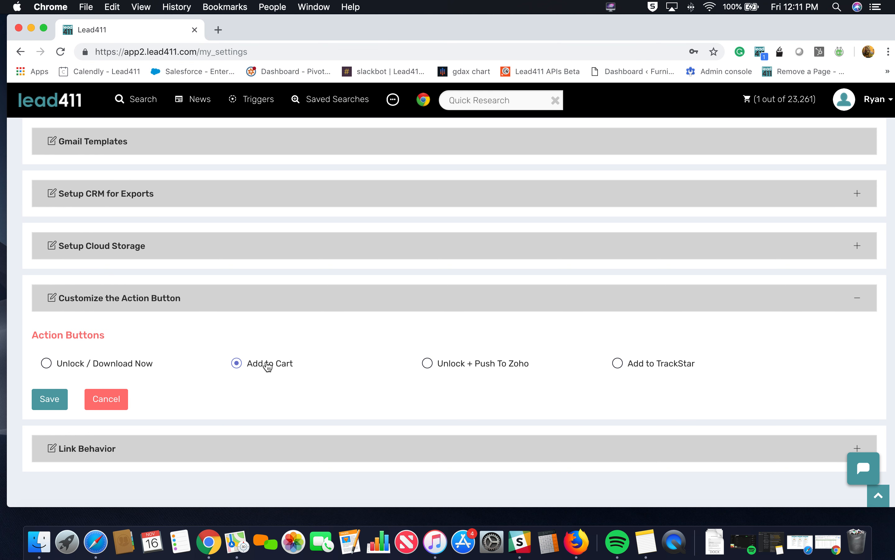
left_click(428, 364)
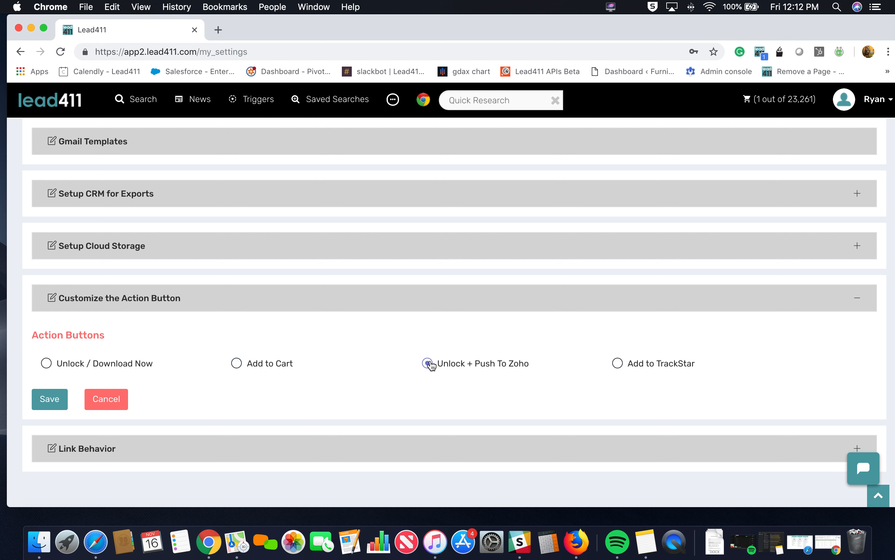
left_click(45, 393)
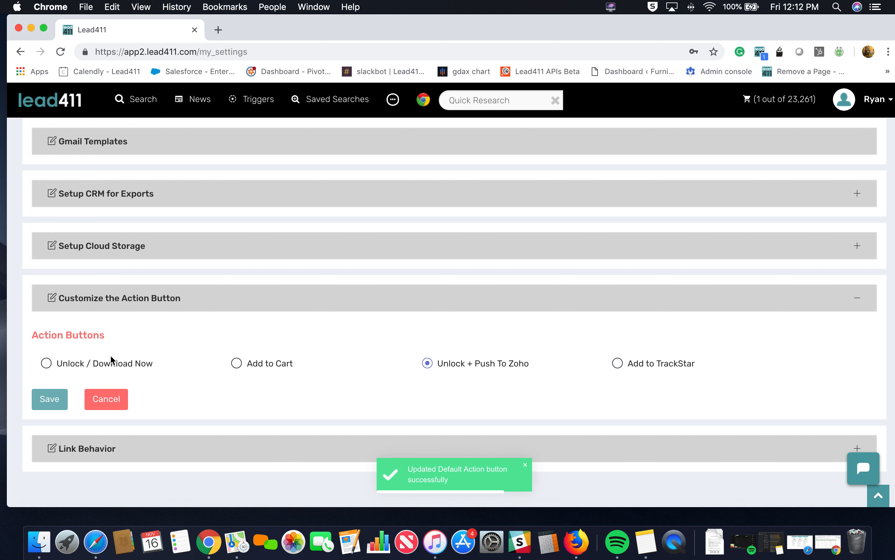
Show the results of the saved search Hubspot Sales titles and review the push and unlock options for the Microchip Technology contact.
left_click(327, 99)
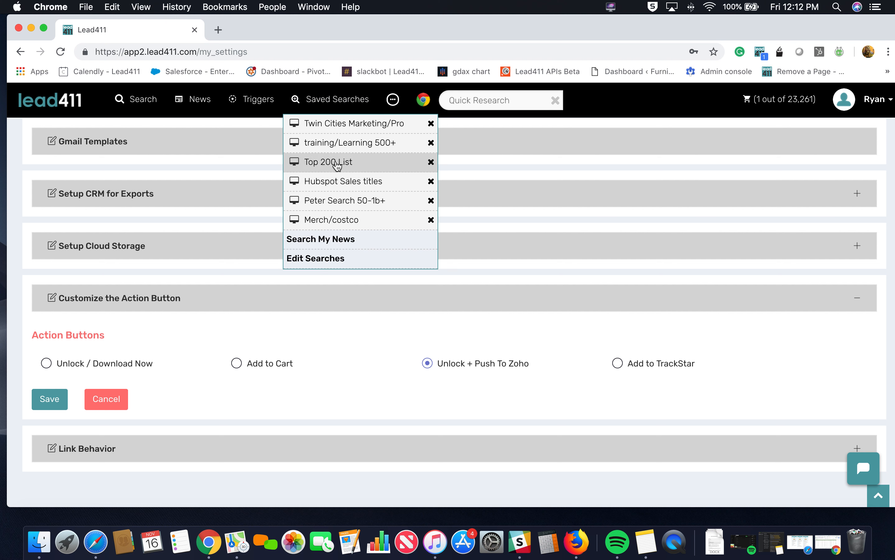
left_click(339, 183)
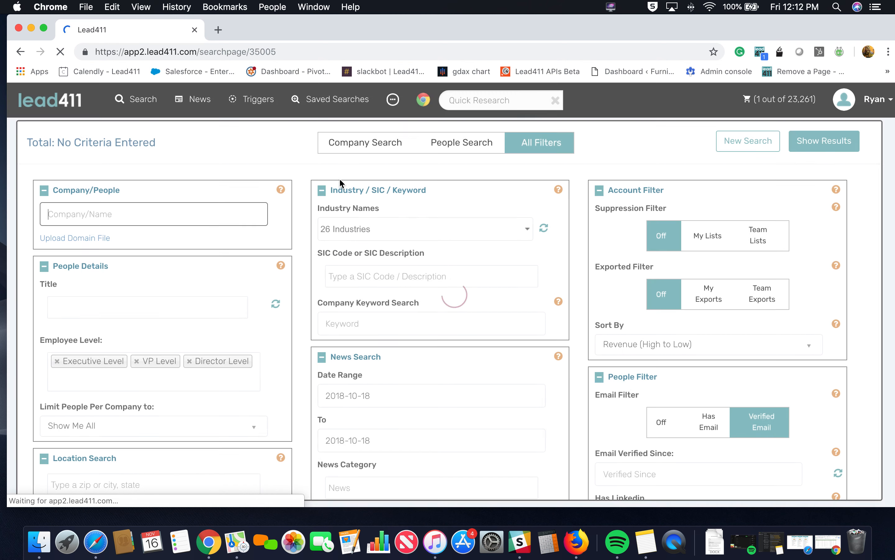
left_click(828, 143)
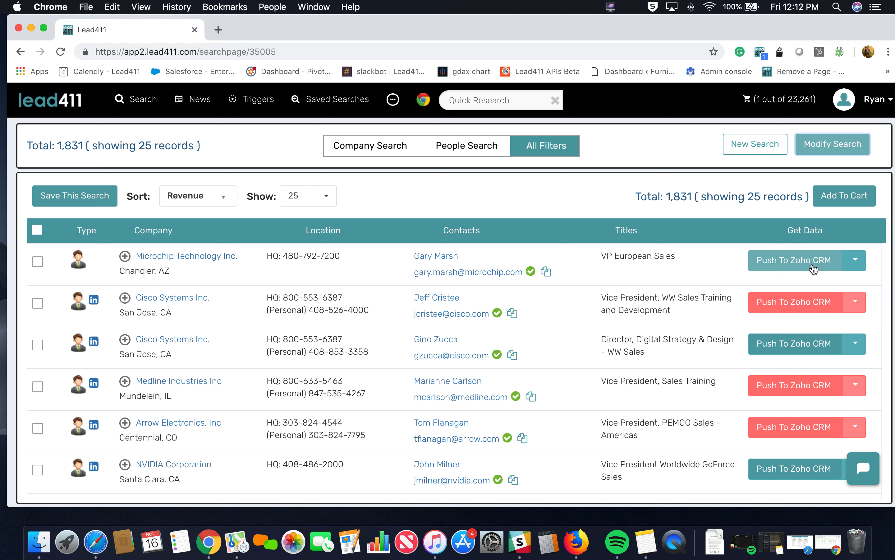
left_click(856, 260)
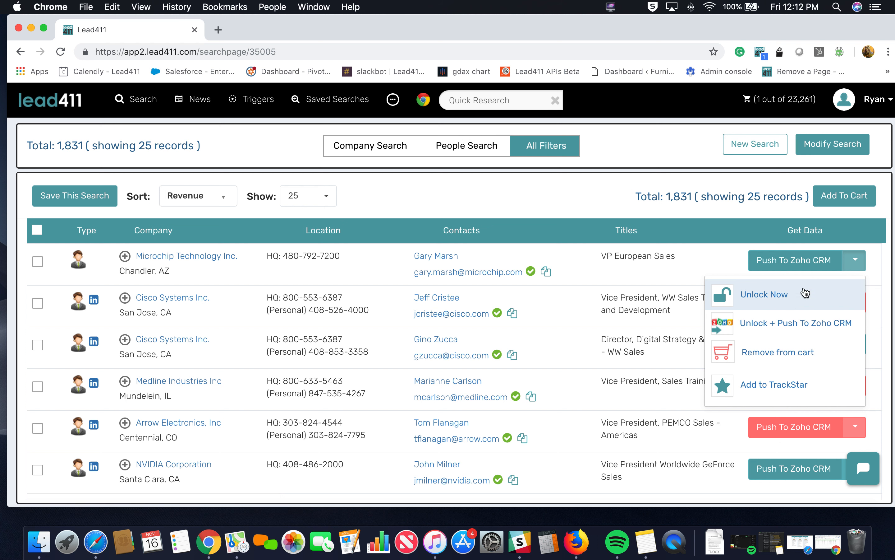
left_click(617, 301)
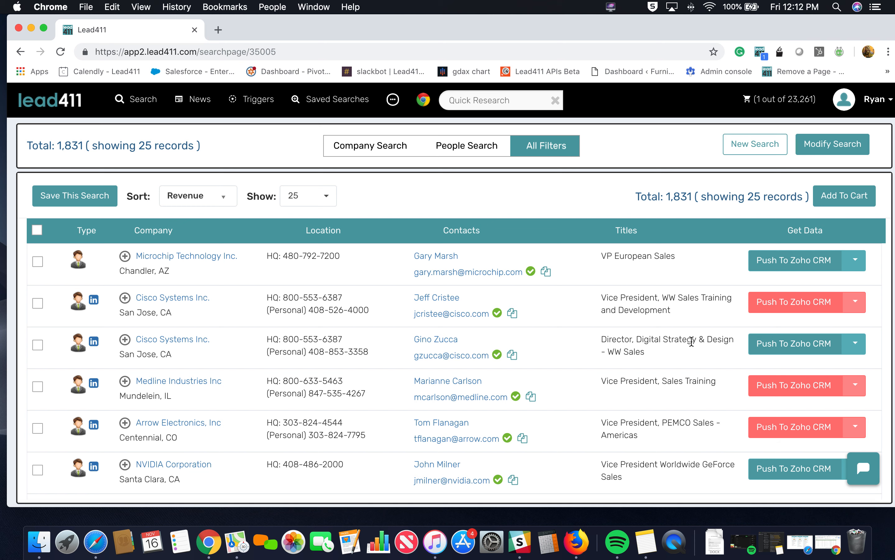
Open the LinkedIn profile of the first Cisco Systems contact and examine the phone details and Zoho CRM option in the Lead411 extension.
left_click(94, 300)
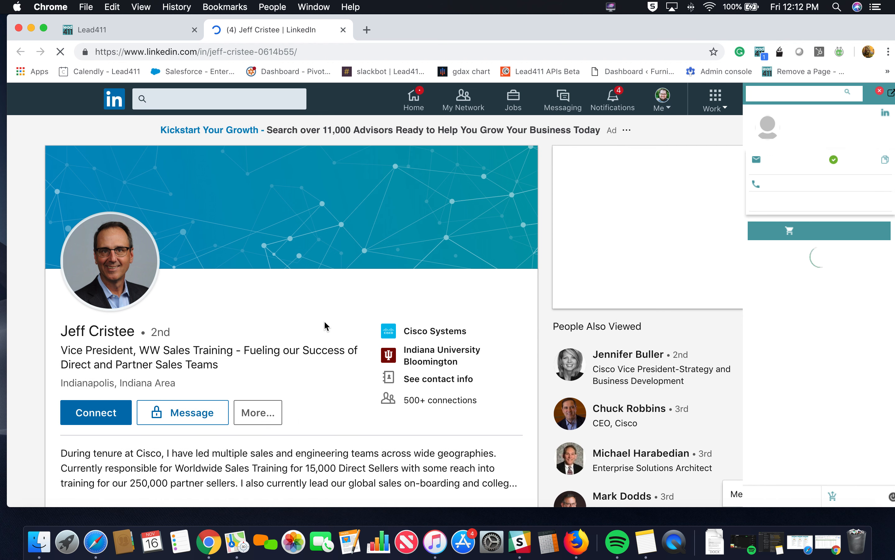
scroll(325, 322, "down", 10)
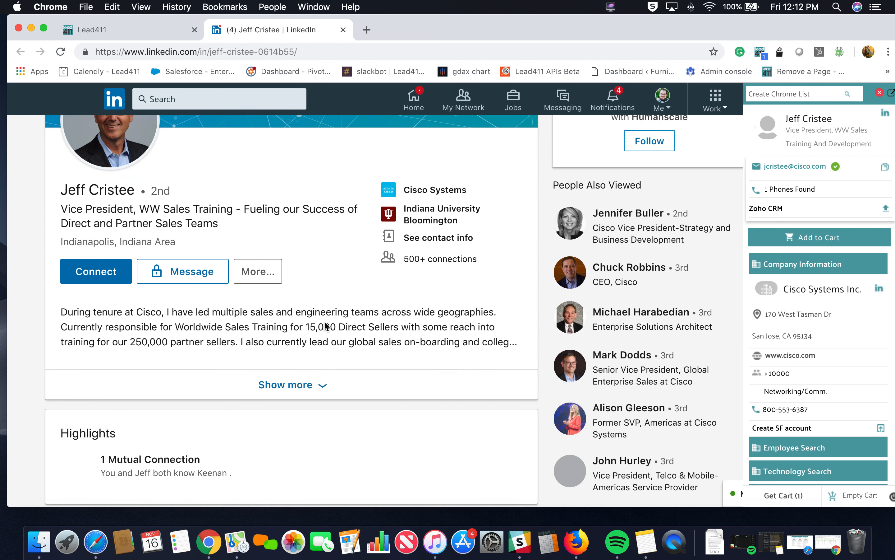
scroll(325, 322, "up", 11)
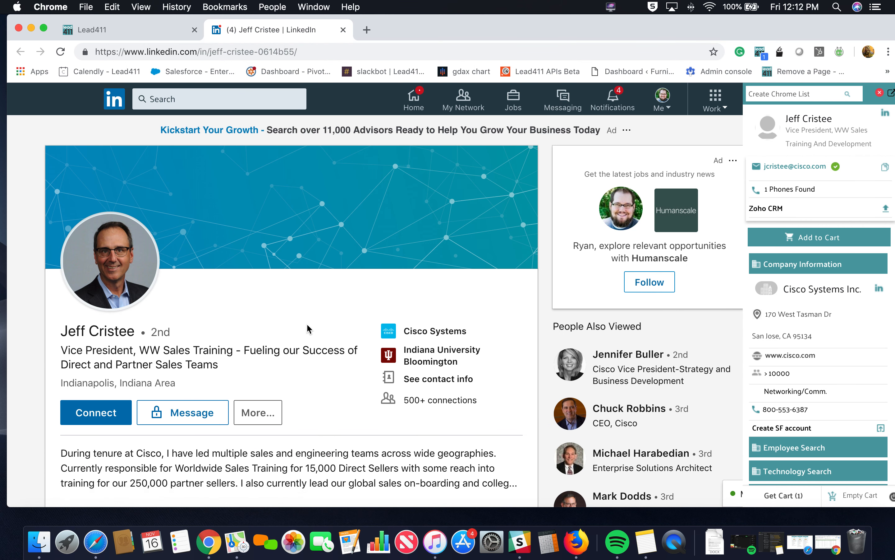
left_click(785, 192)
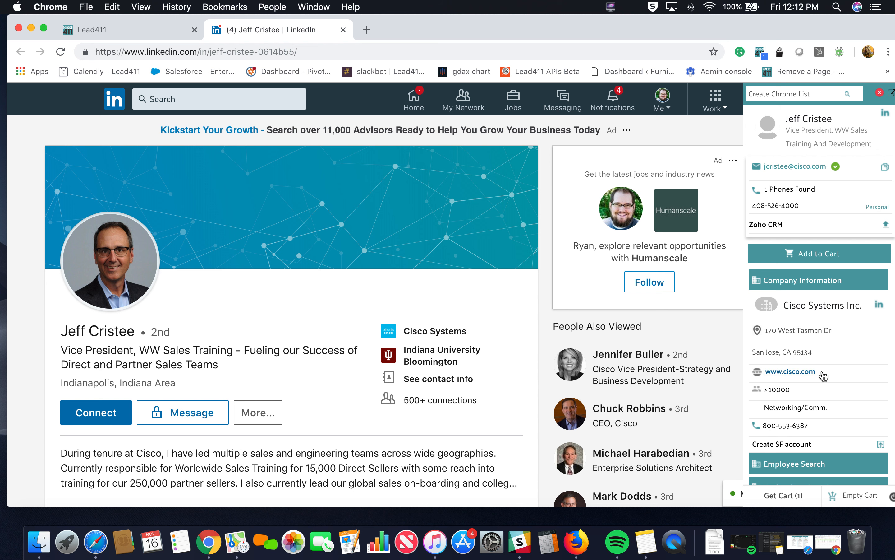
left_click(771, 225)
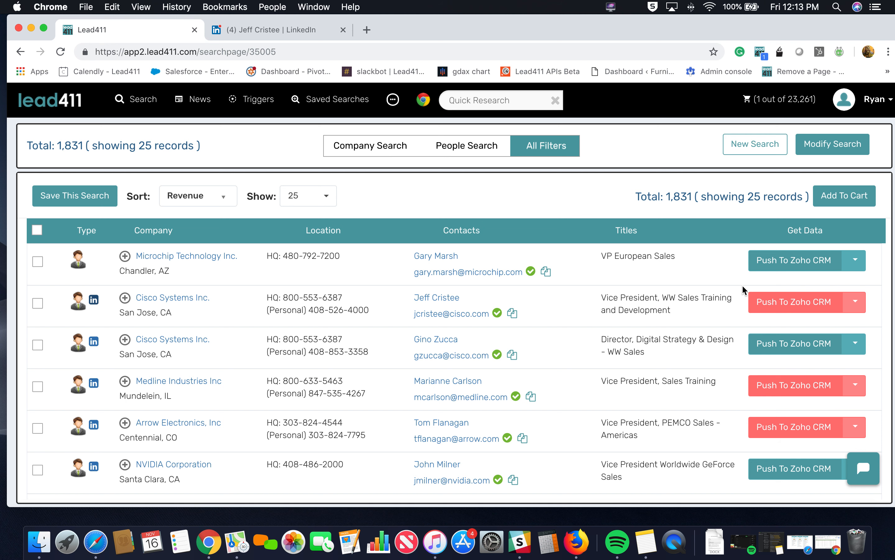
Add all results of the search to the cart and open the cart.
left_click(822, 195)
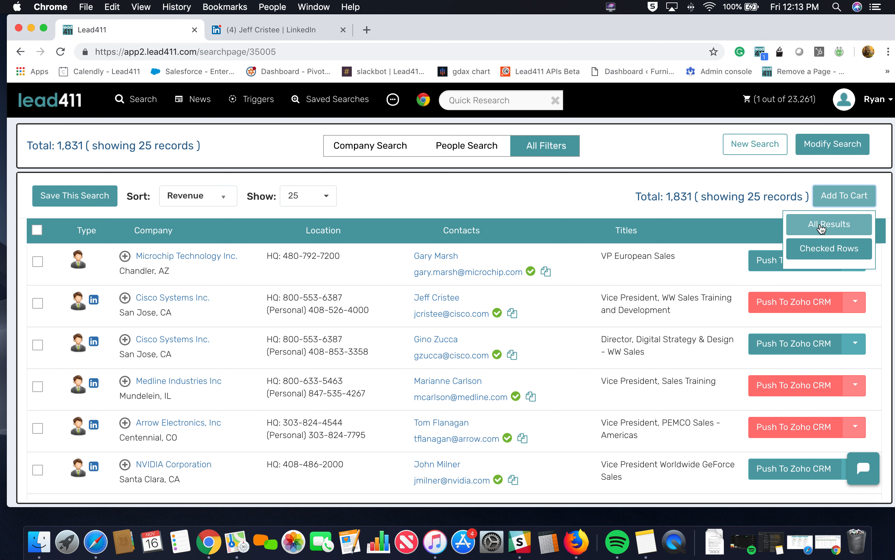
left_click(824, 226)
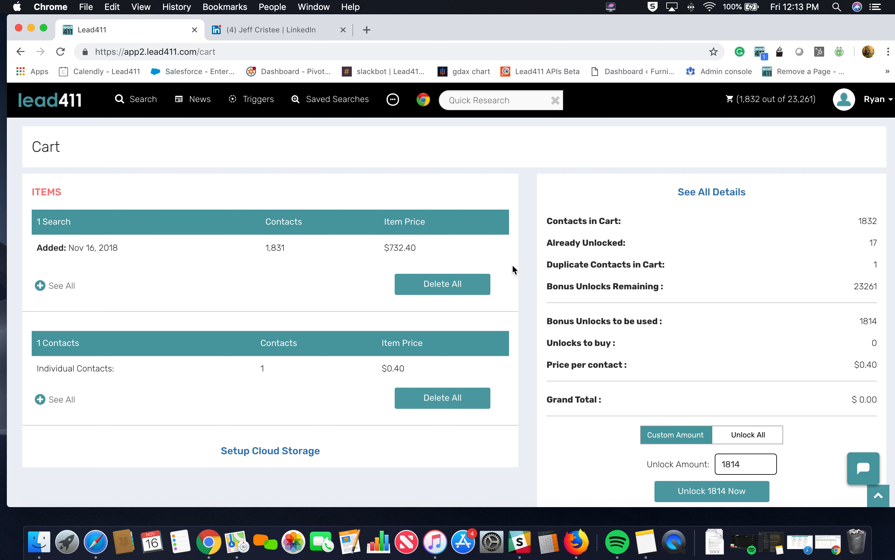
Switch to Safari and open the contact page of the Lead411 website from the pricing page.
left_click(96, 541)
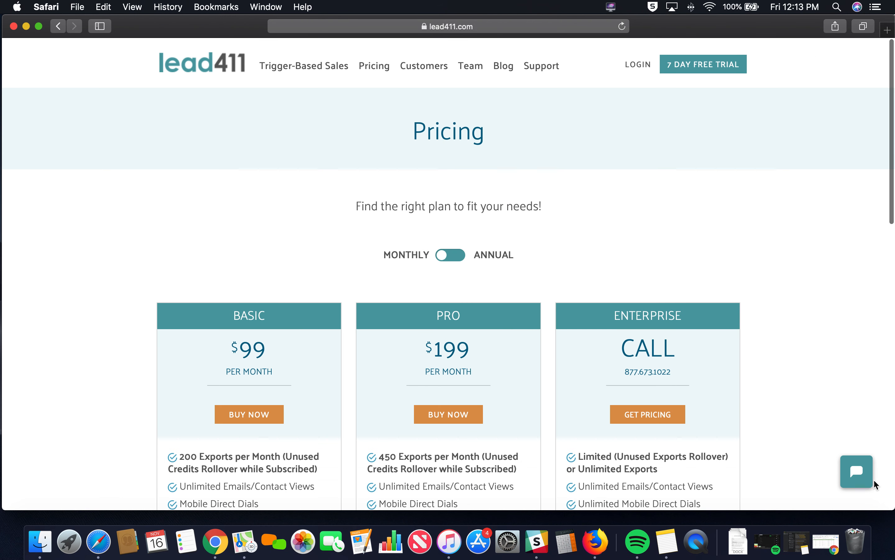
scroll(791, 455, "down", 15)
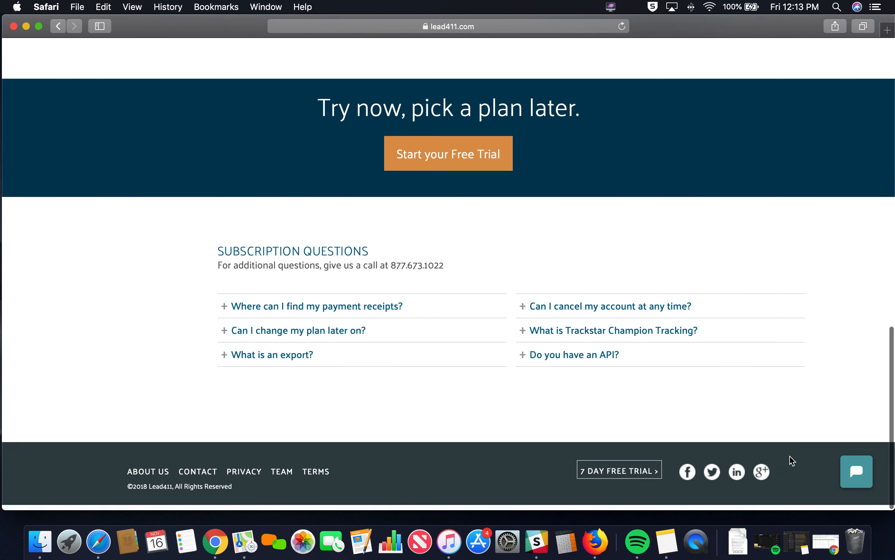
left_click(197, 480)
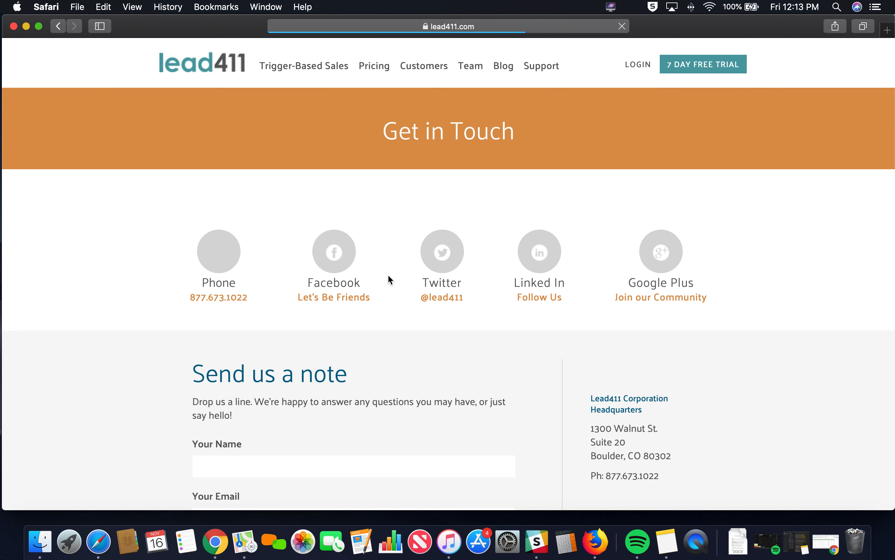